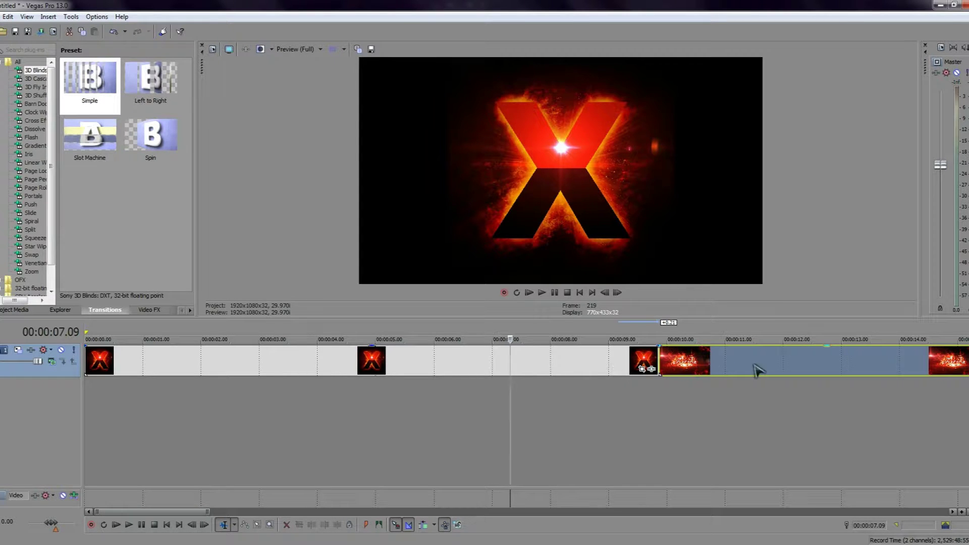
Play the slides from the start to preview them, then stop.
scroll(542, 370, "down", 5)
scroll(448, 389, "up", 3)
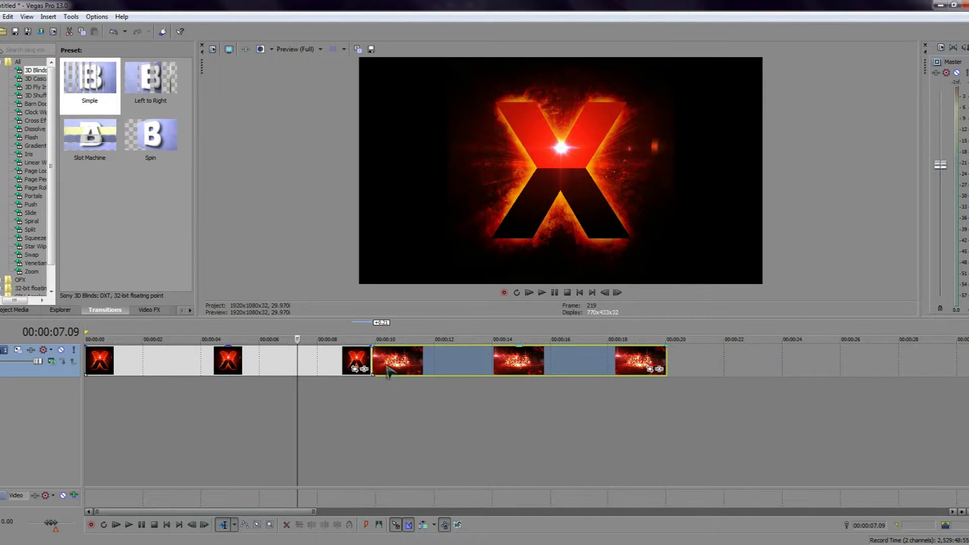
key("space")
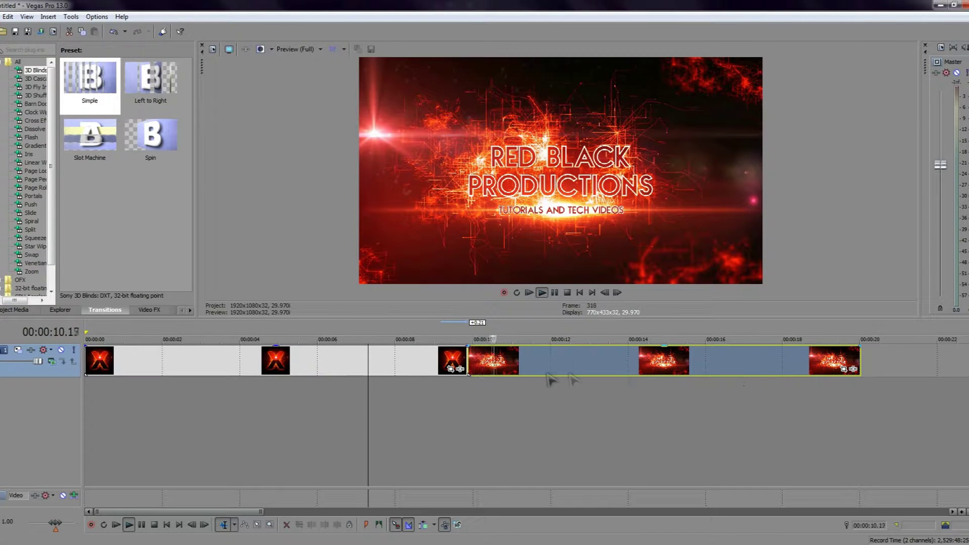
key("space")
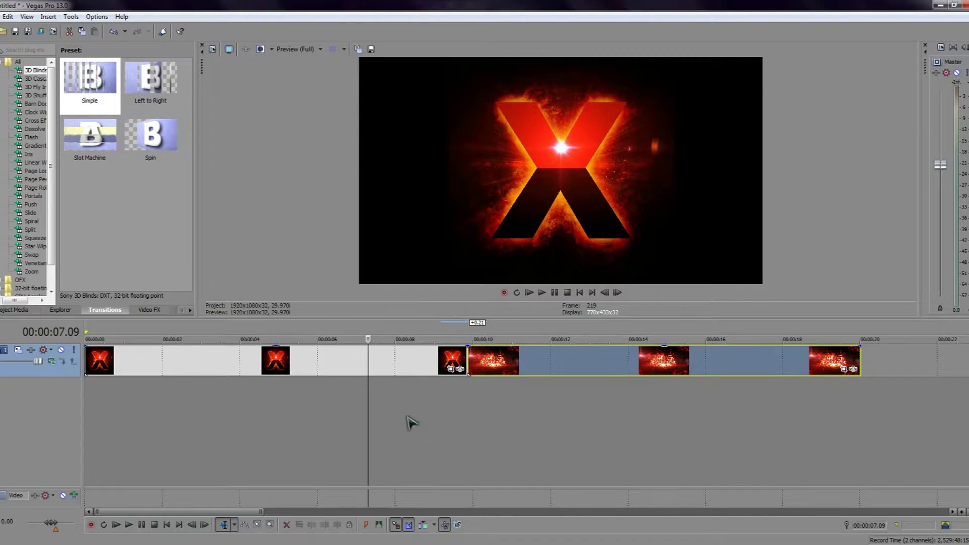
Overlap the fire title slide onto the X logo slide from 7.26 to crossfade them, and preview it.
left_click(391, 423)
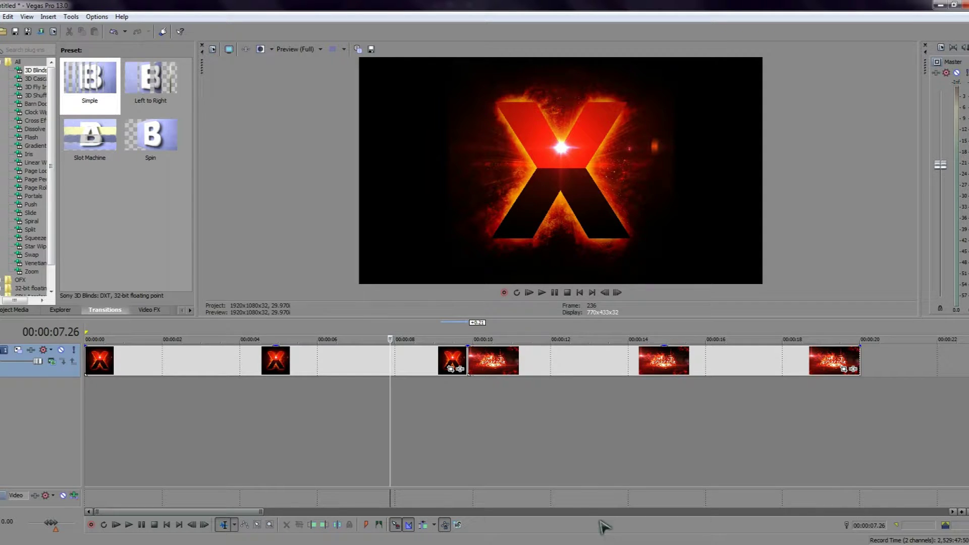
left_click_drag(549, 372, 536, 373)
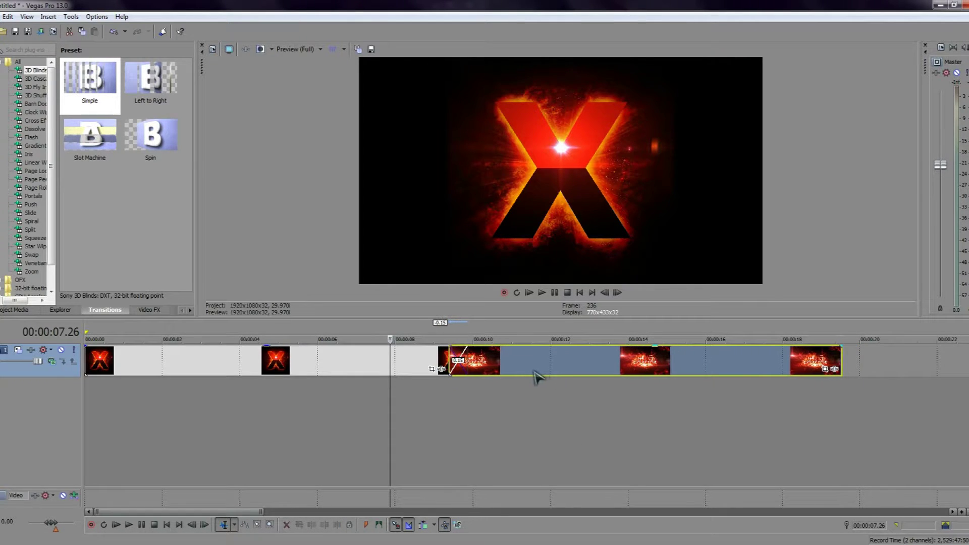
key("space")
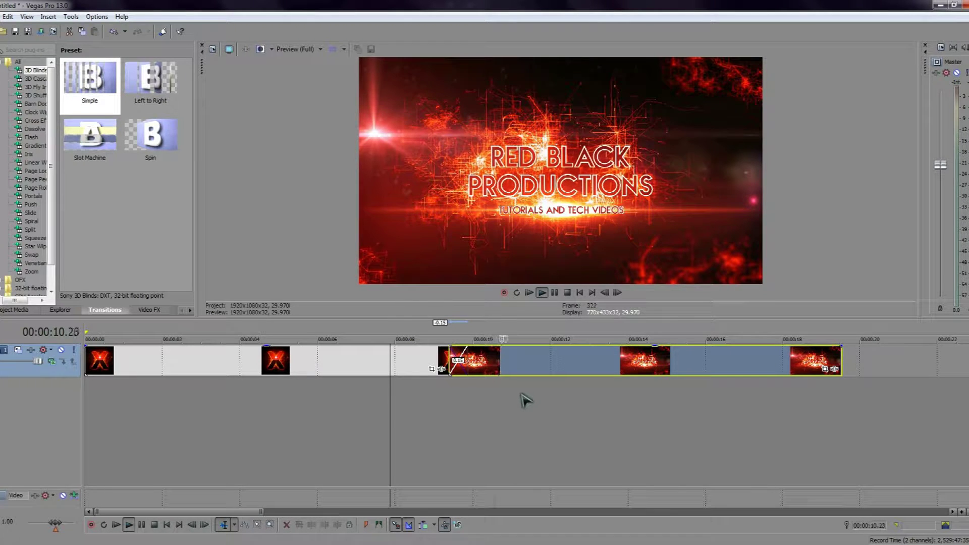
key("space")
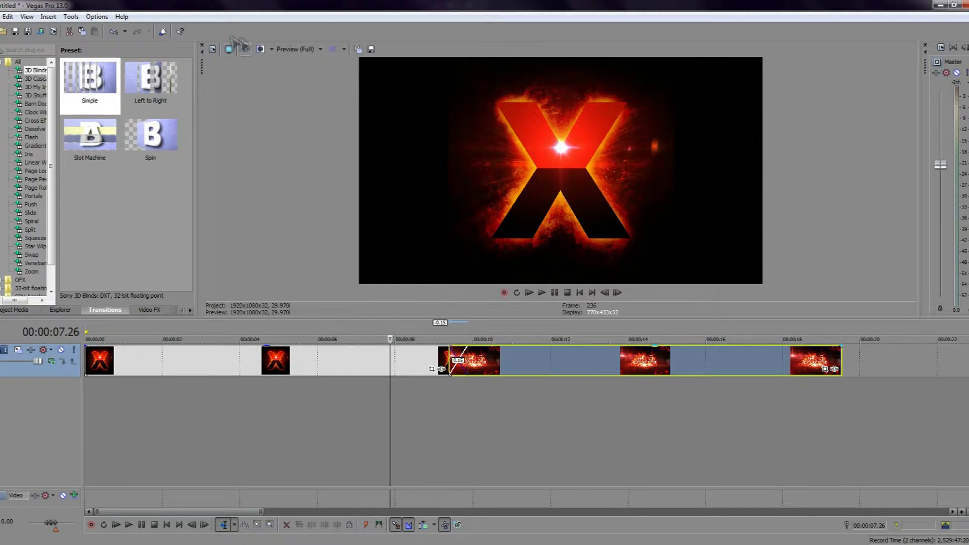
left_click(298, 49)
mouse_move(310, 98)
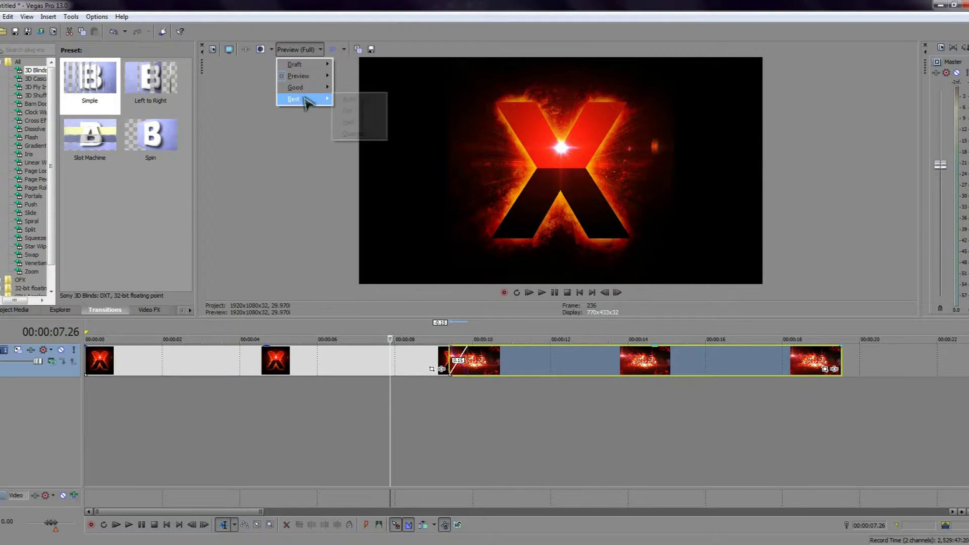
left_click(353, 108)
key("space")
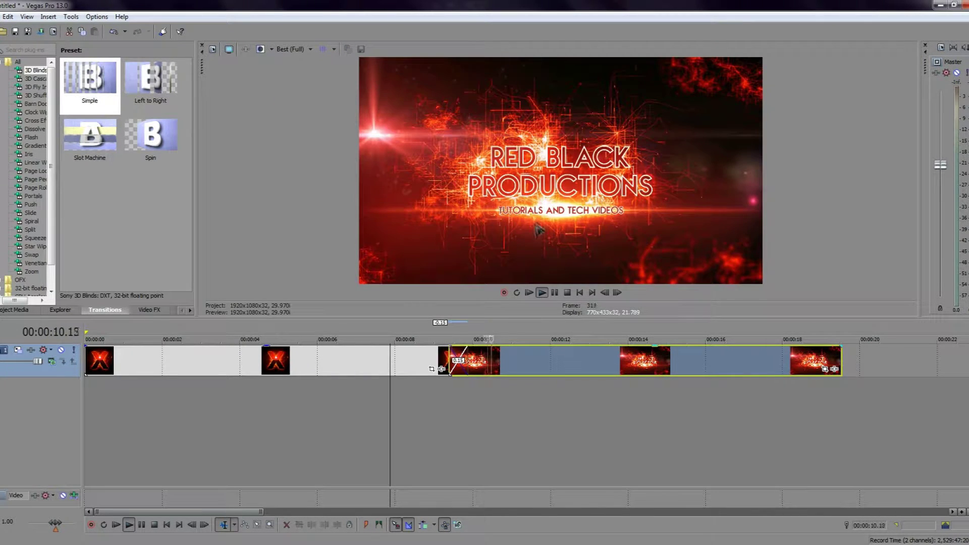
key("space")
left_click(295, 49)
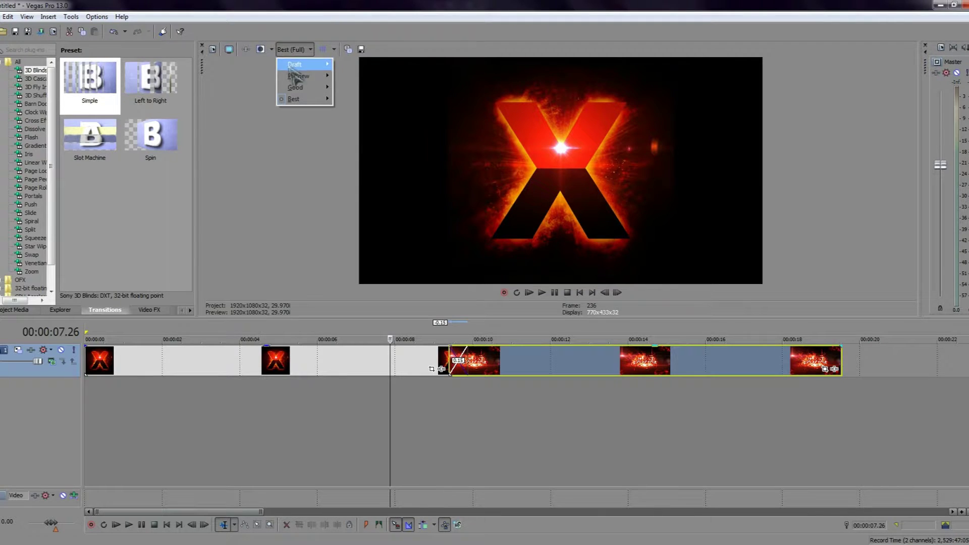
mouse_move(298, 81)
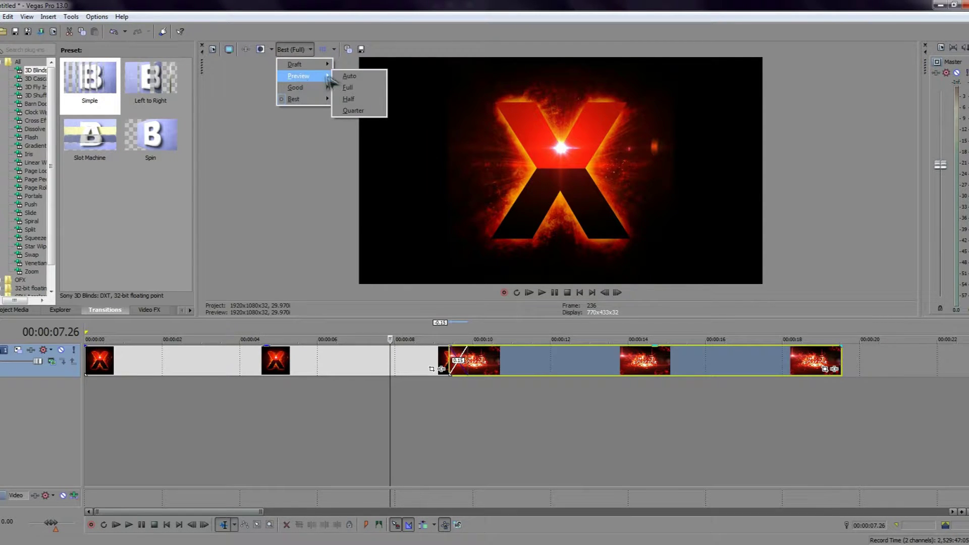
left_click(358, 88)
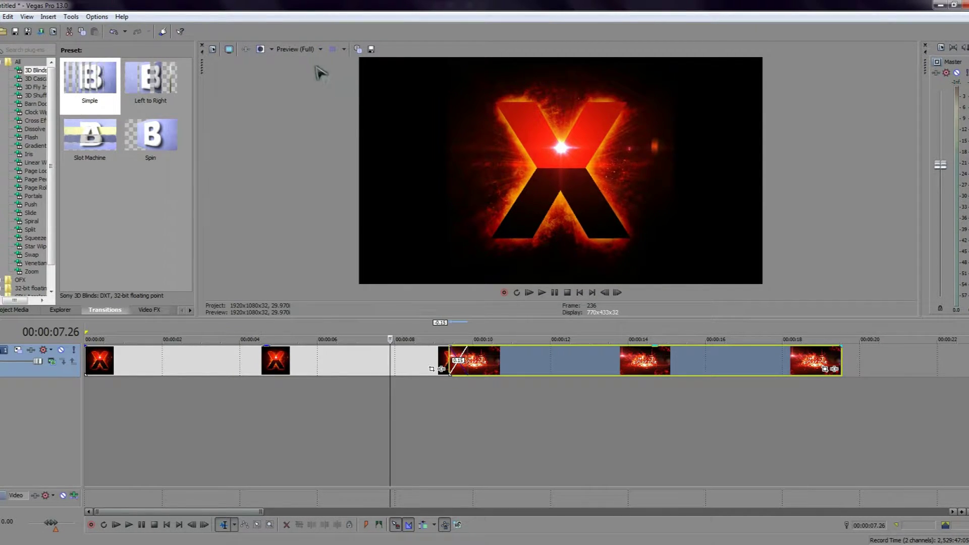
key("space")
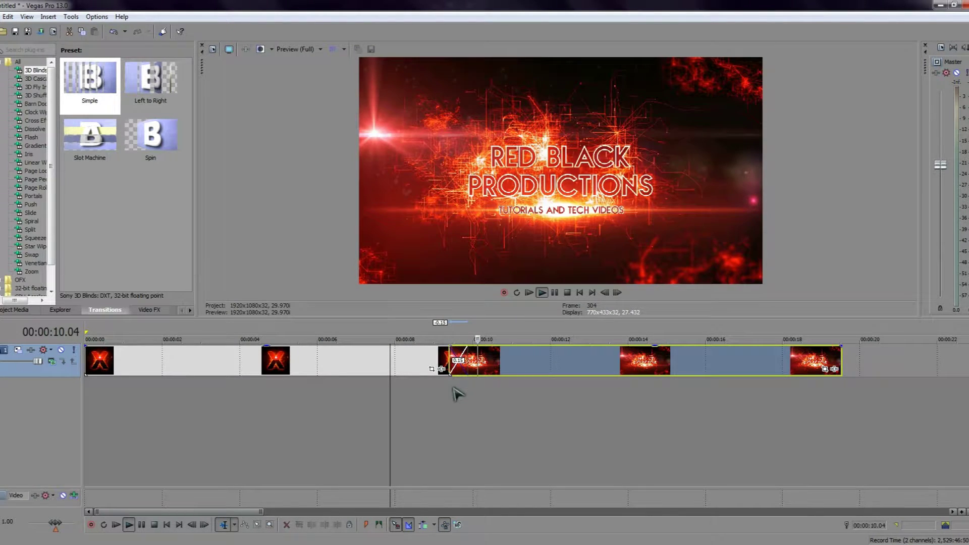
key("space")
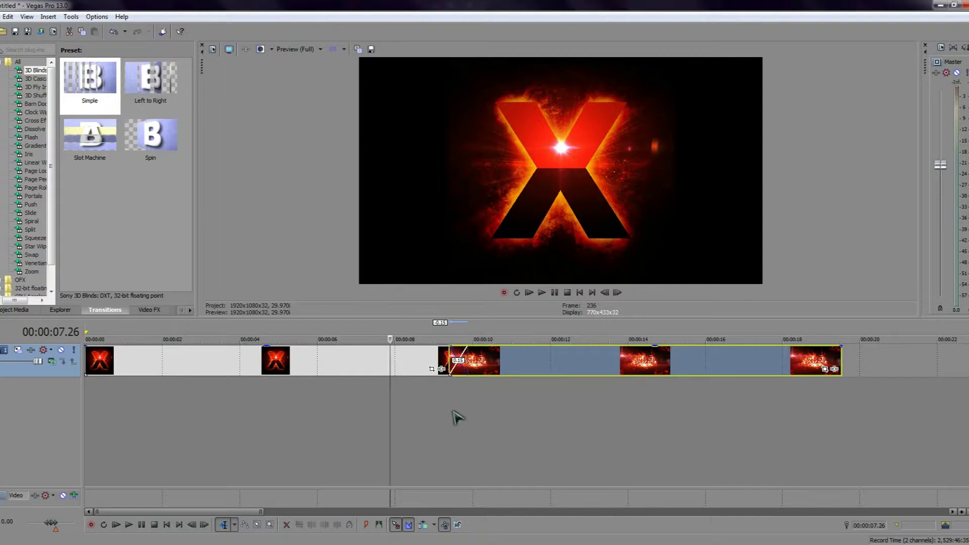
scroll(445, 420, "up", 5)
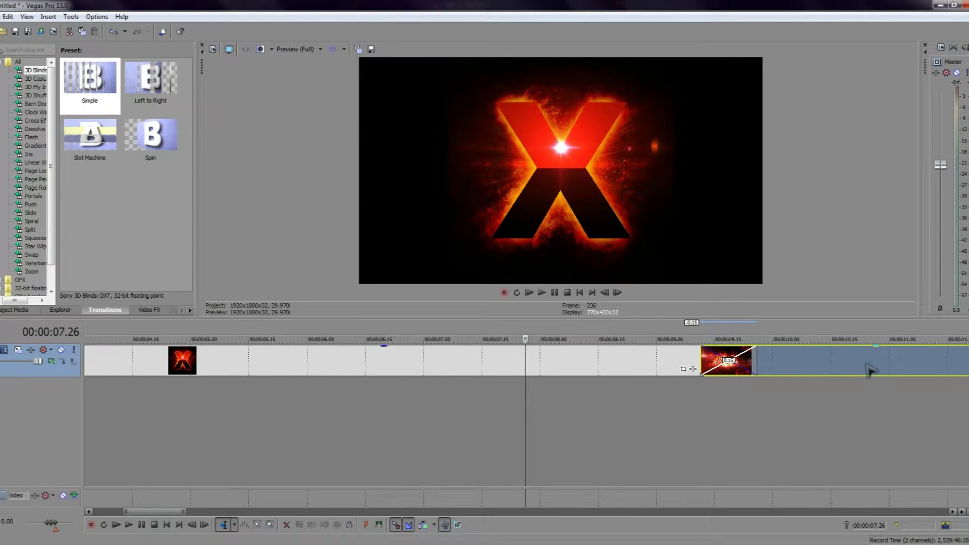
Extend the X logo–fire title crossfade to about 1.00 second, then paste a copy of the fire title.
left_click_drag(870, 370, 813, 376)
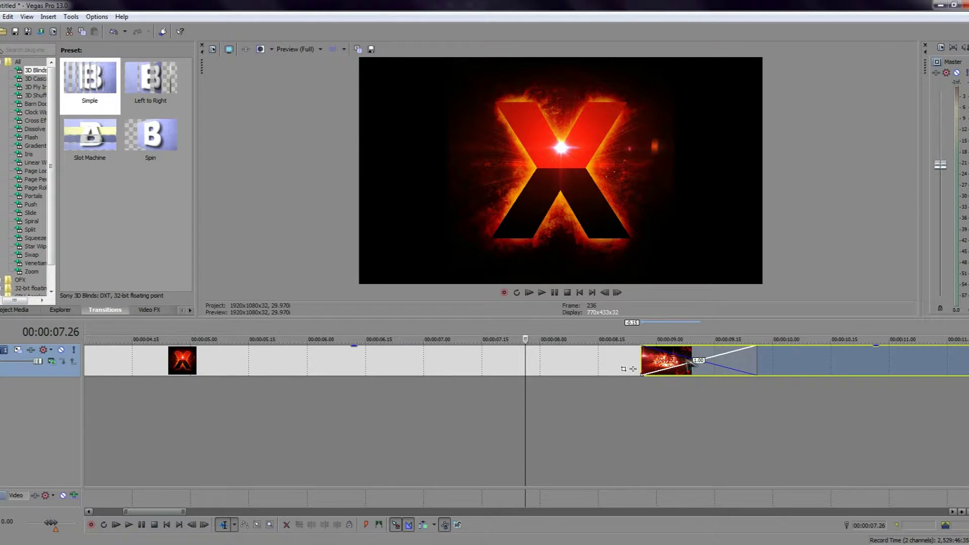
scroll(687, 361, "down", 5)
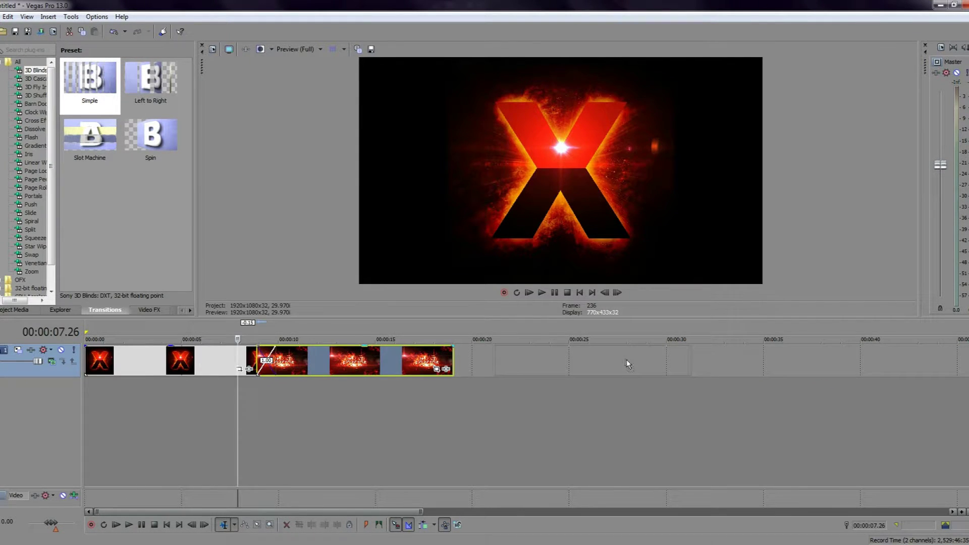
key("ctrl+v")
Place two fire title copies down the track, each overlapping the end of the previous event.
left_click_drag(581, 361, 473, 362)
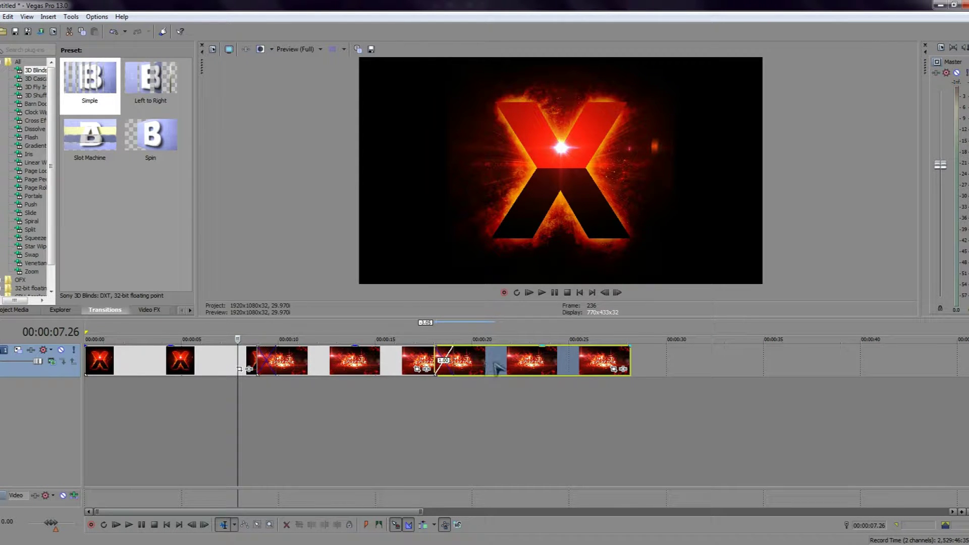
left_click_drag(514, 362, 682, 365)
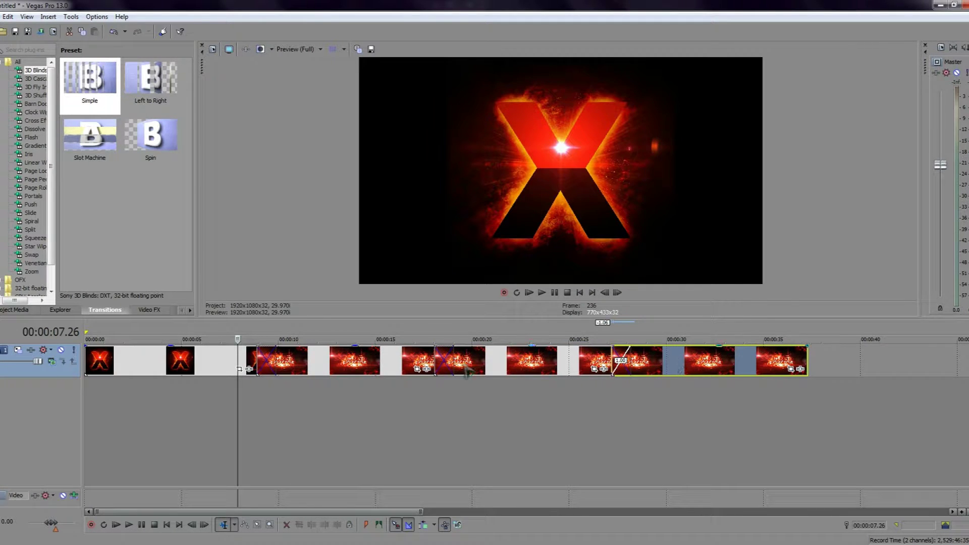
scroll(492, 429, "up", 3)
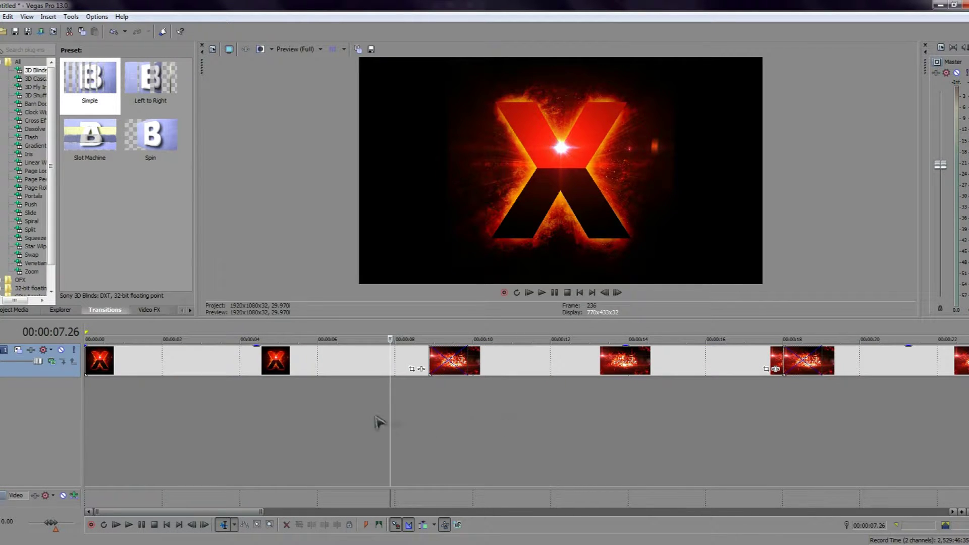
Preview the slides, including playback from the fire title event at 8.26.
key("space")
scroll(434, 402, "up", 2)
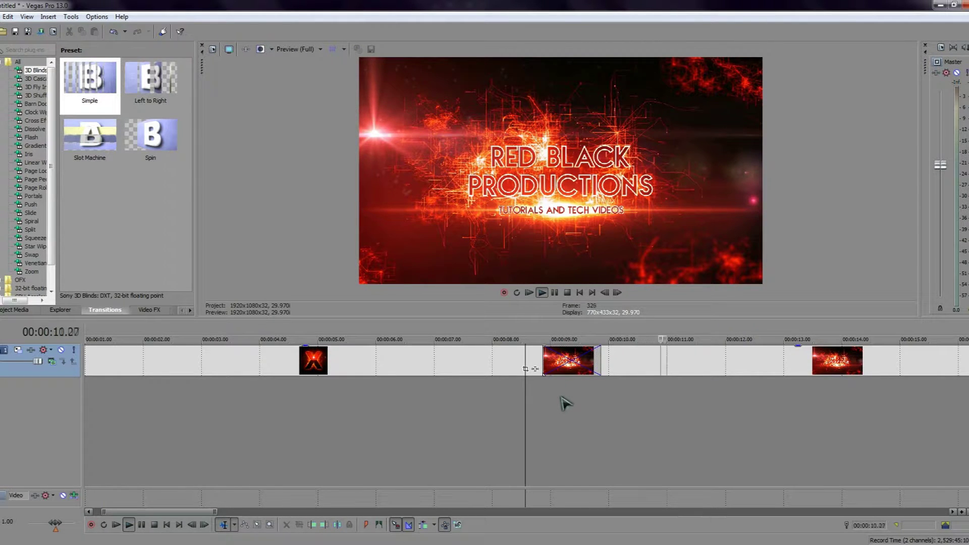
key("space")
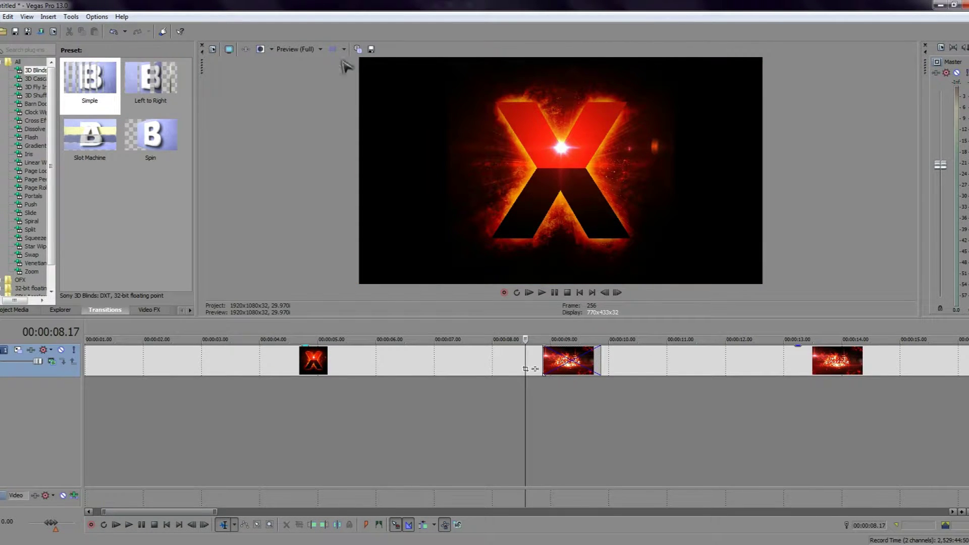
left_click(544, 359)
scroll(544, 369, "up", 4)
key("space")
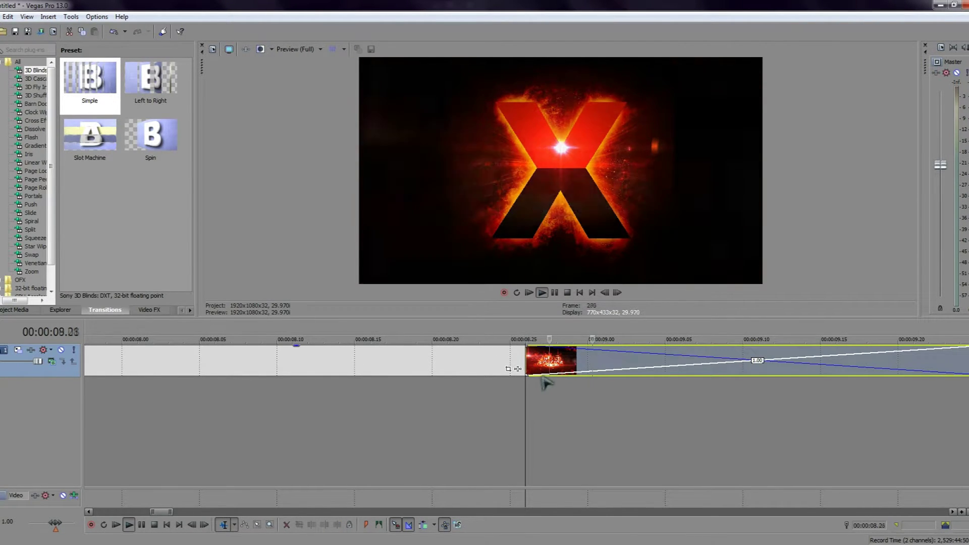
key("space")
scroll(524, 348, "down", 2)
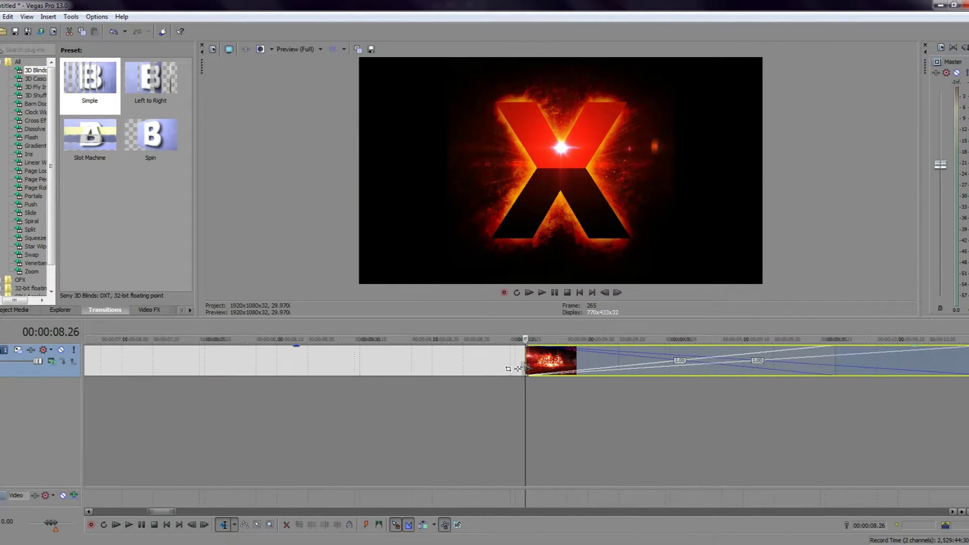
Switch the X logo–title crossfade to a different fade curve and preview it.
right_click(530, 350)
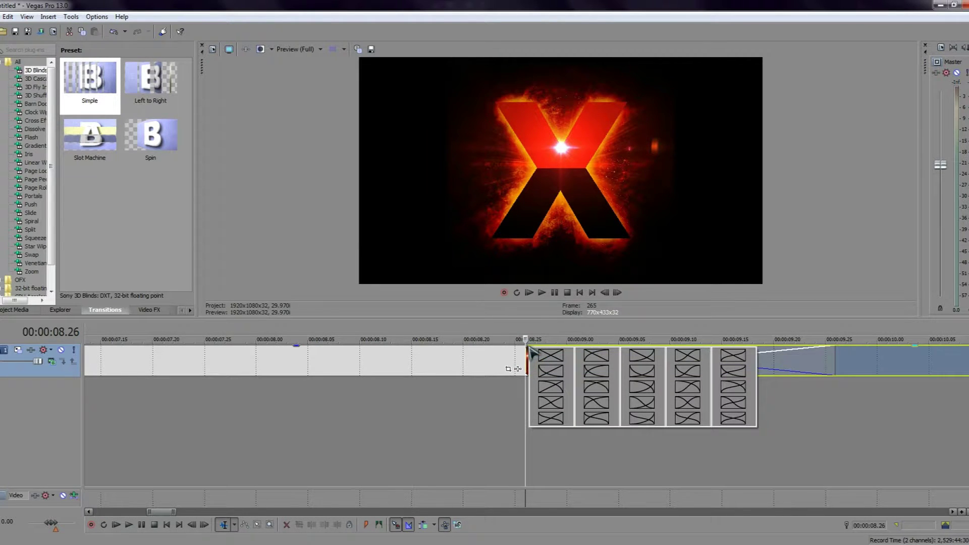
left_click(564, 373)
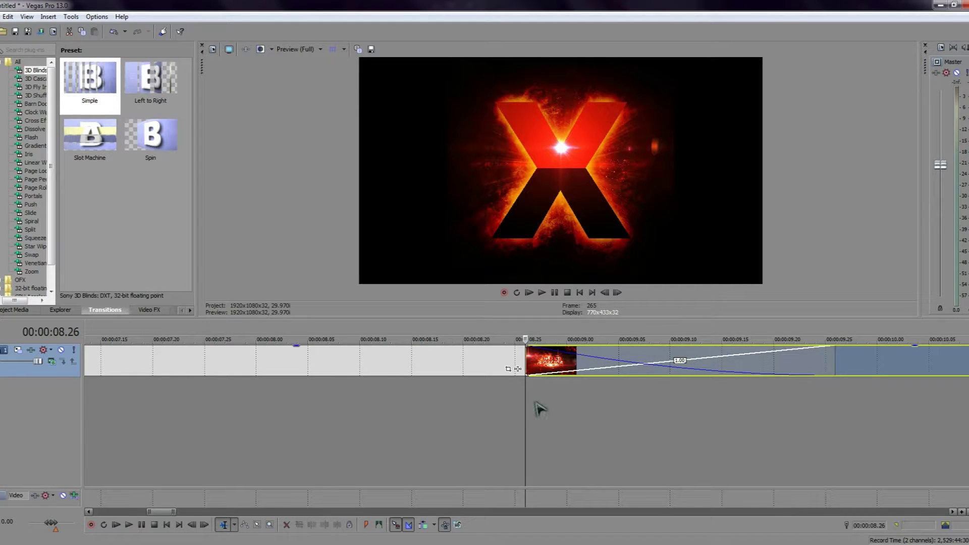
key("space")
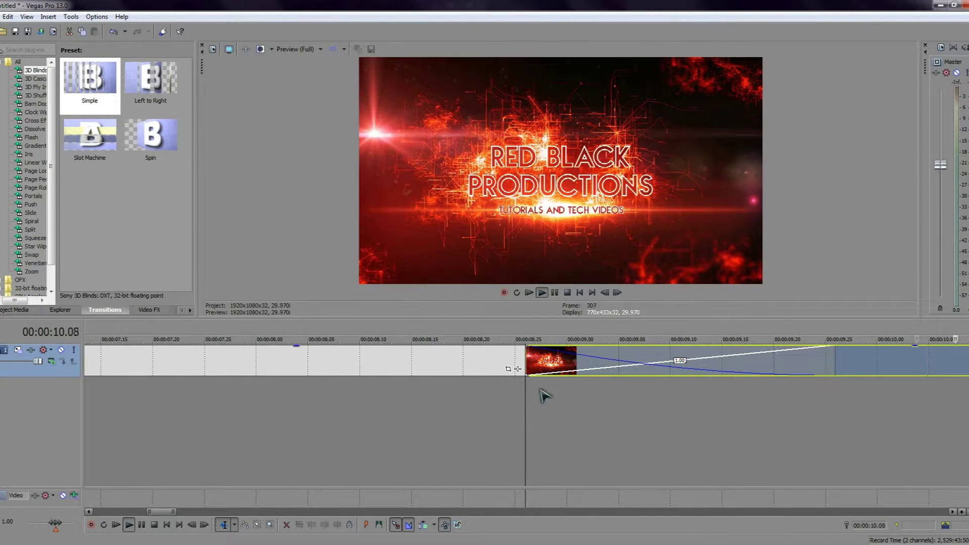
key("space")
Resize the X logo–title overlap and put the playhead at the title clip's start.
scroll(504, 376, "down", 4)
scroll(505, 379, "up", 3)
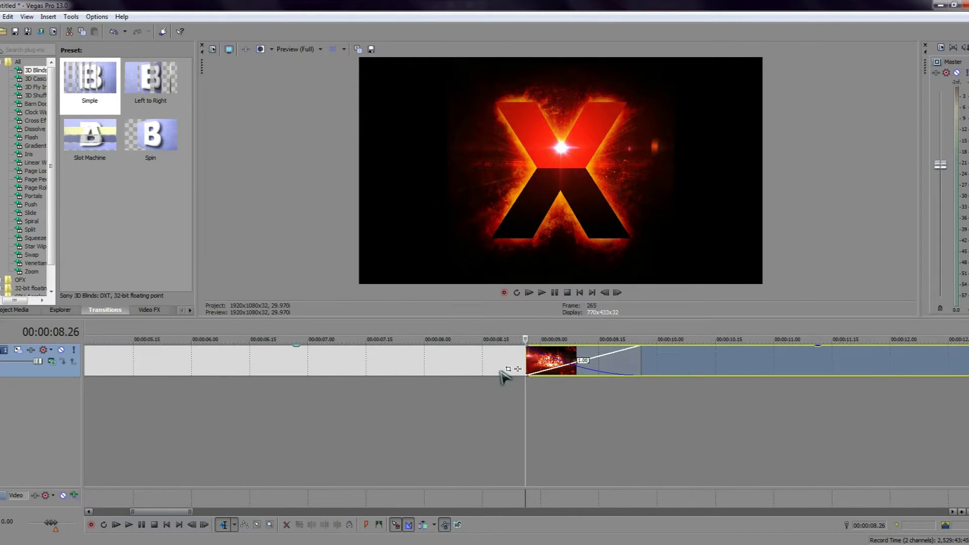
left_click_drag(525, 361, 699, 374)
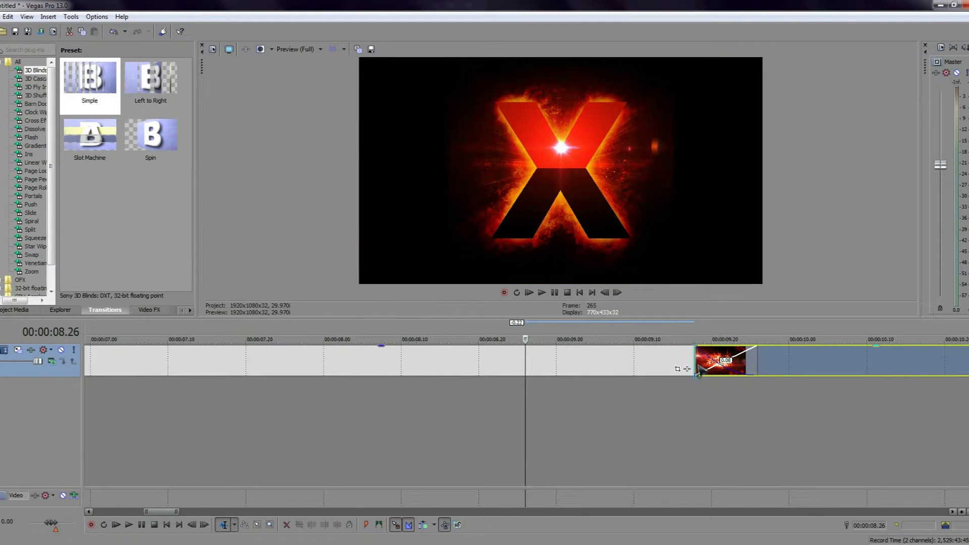
left_click(696, 374)
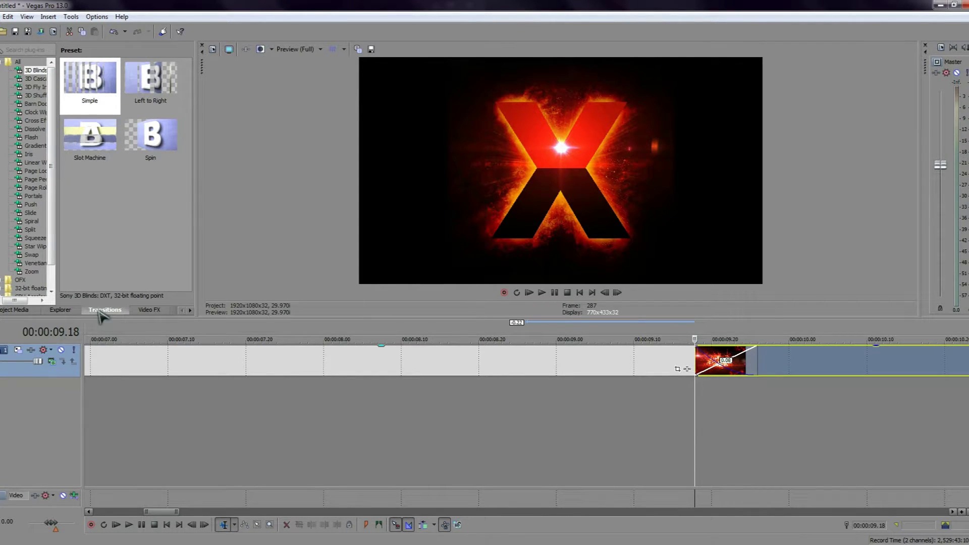
Preview the 3D Blinds presets Slot Machine, Left to Right and Simple.
left_click(100, 146)
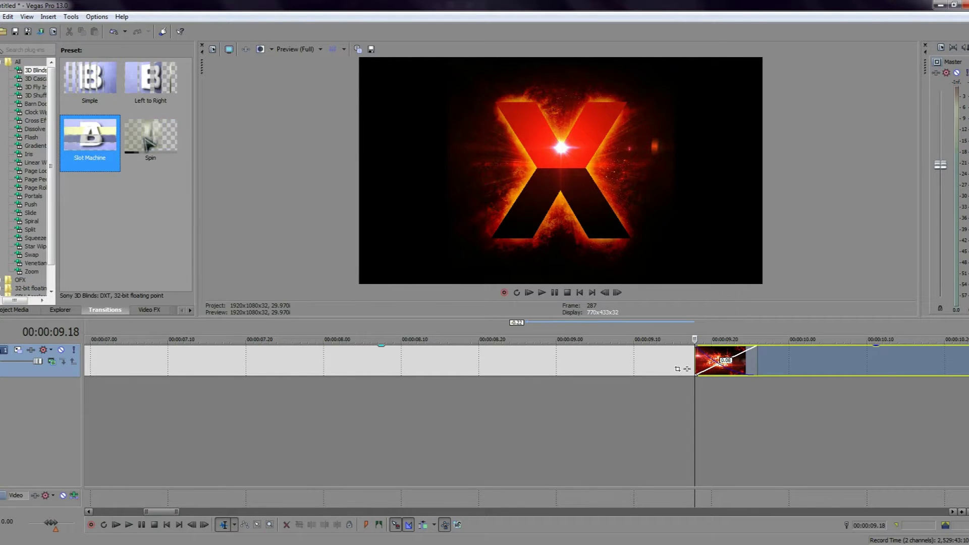
left_click(150, 98)
left_click(91, 93)
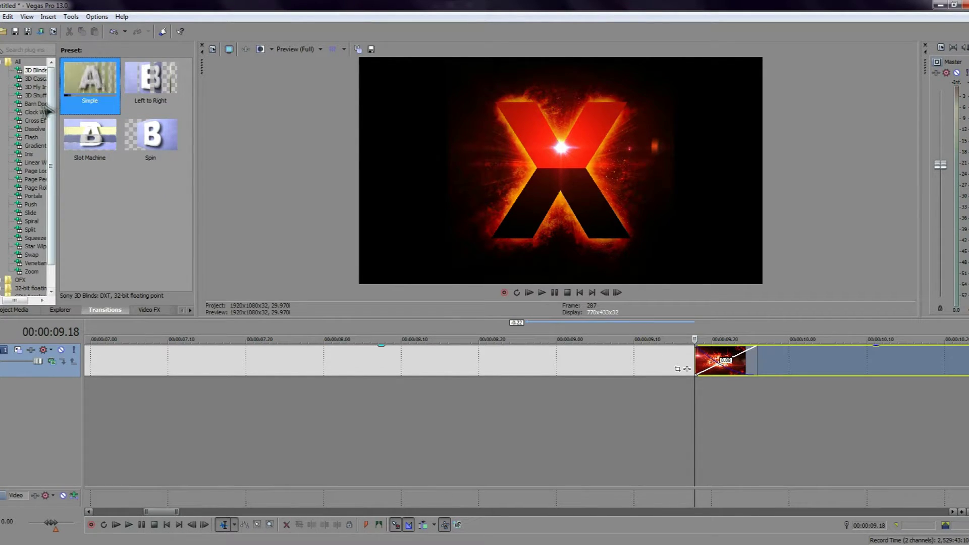
Apply the Dissolve preset Fade Through Black to the X logo–title overlap.
left_click(33, 129)
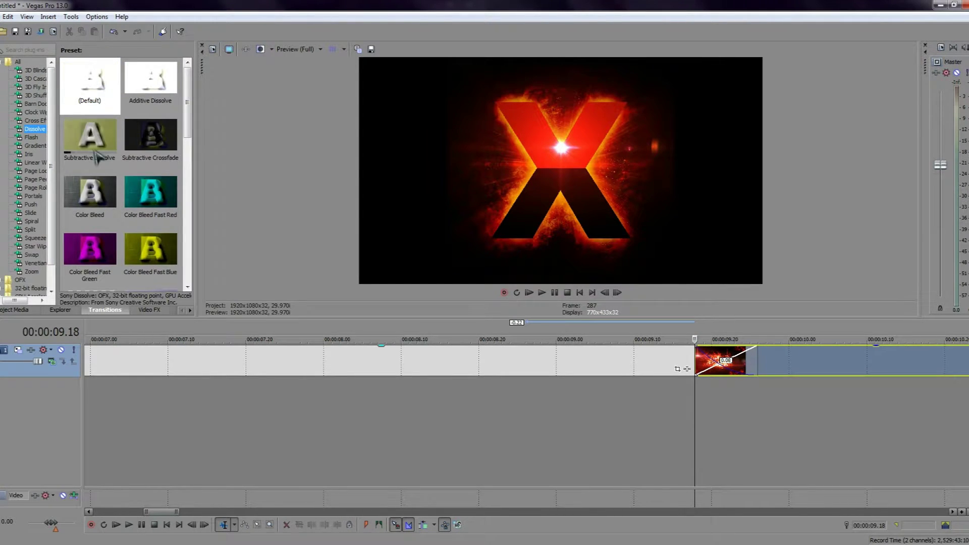
scroll(189, 145, "down", 2)
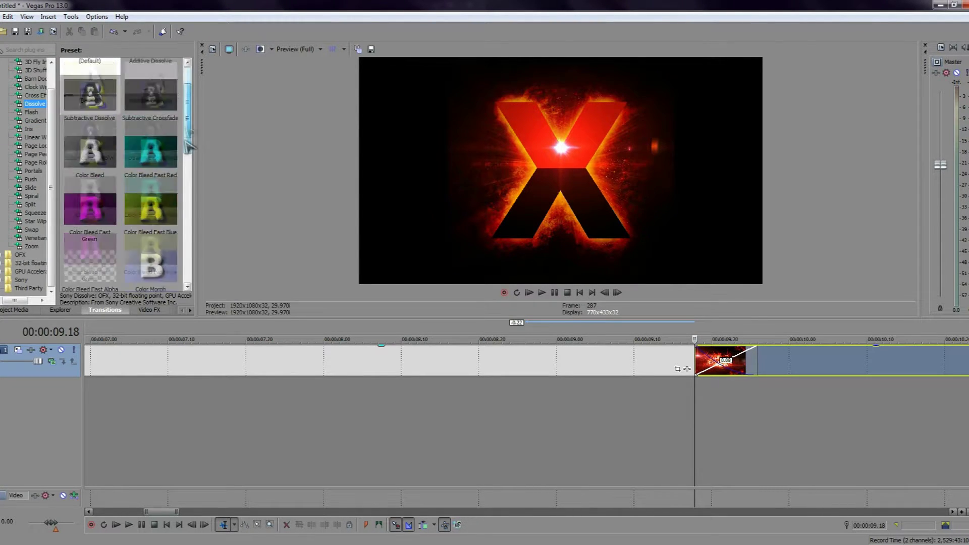
scroll(188, 146, "down", 5)
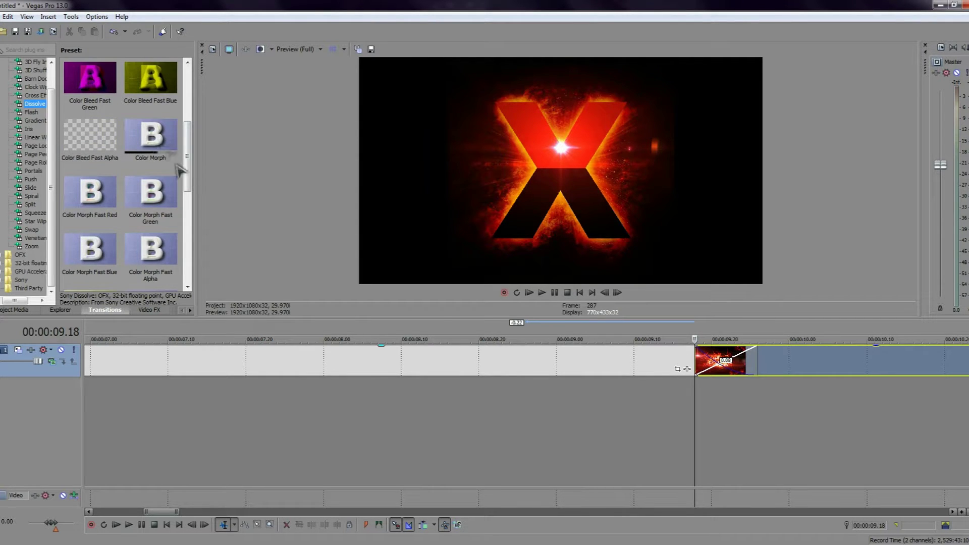
scroll(179, 170, "down", 5)
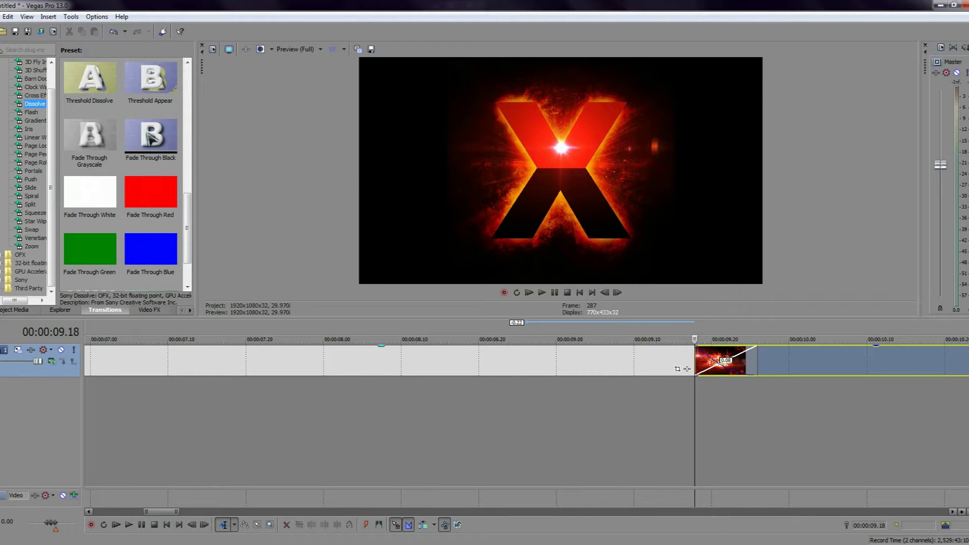
left_click_drag(150, 135, 717, 373)
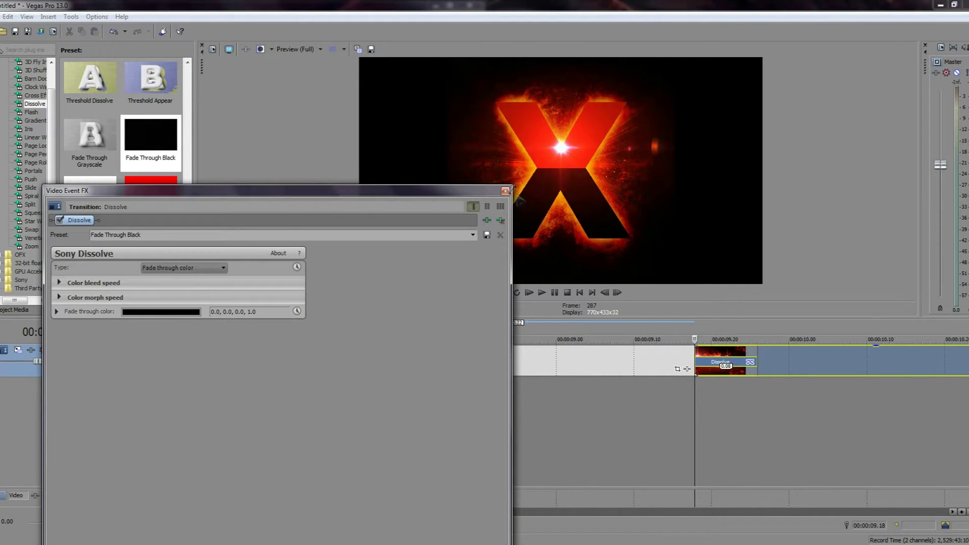
Lengthen the Fade Through Black dissolve overlap and play it back.
left_click(505, 191)
left_click_drag(695, 359, 527, 359)
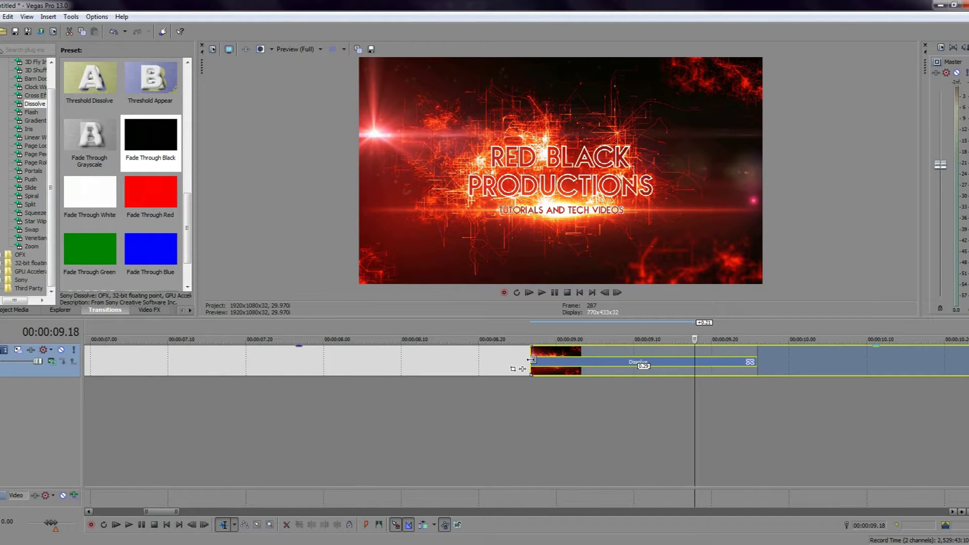
left_click(460, 401)
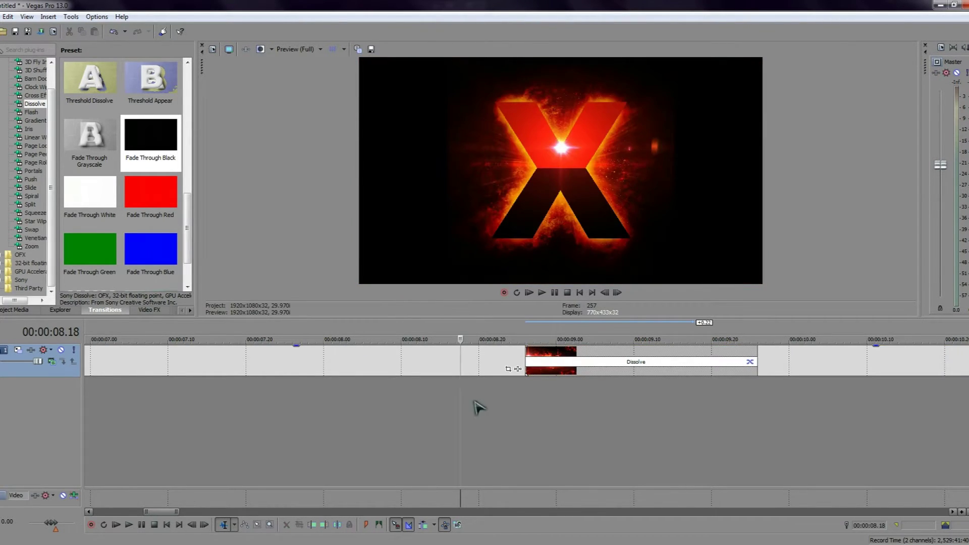
key("space")
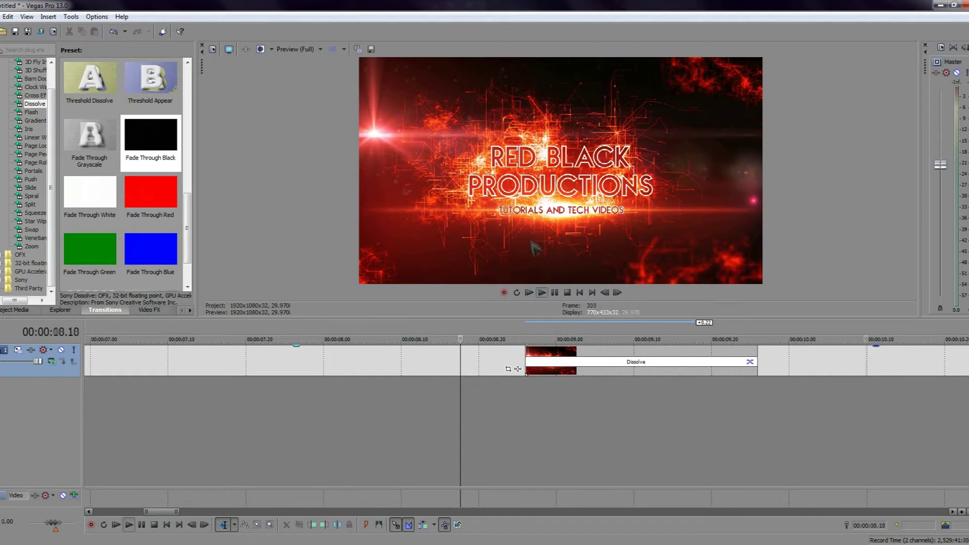
key("space")
Review the Dissolve transition settings, replay it, and expand the color morph speed options.
left_click(750, 363)
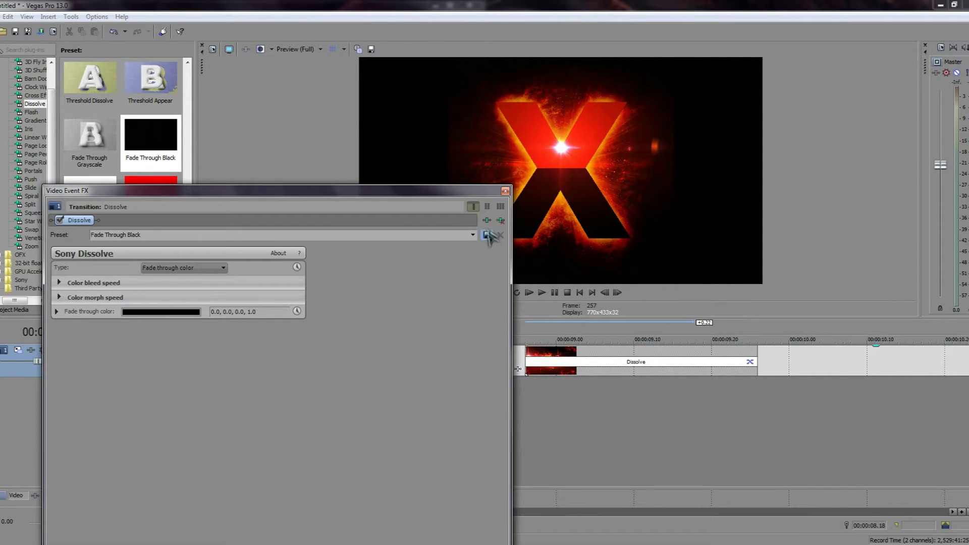
left_click(505, 191)
key("space")
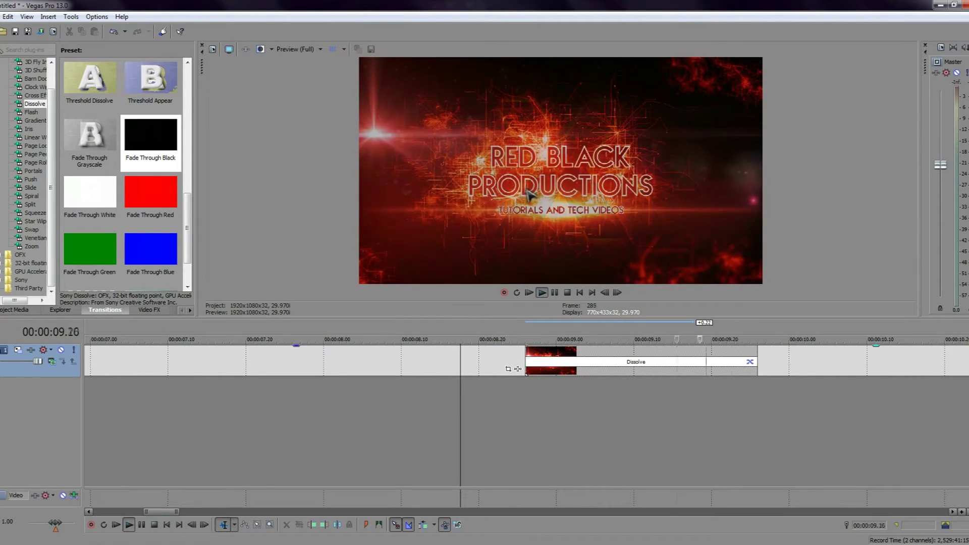
key("space")
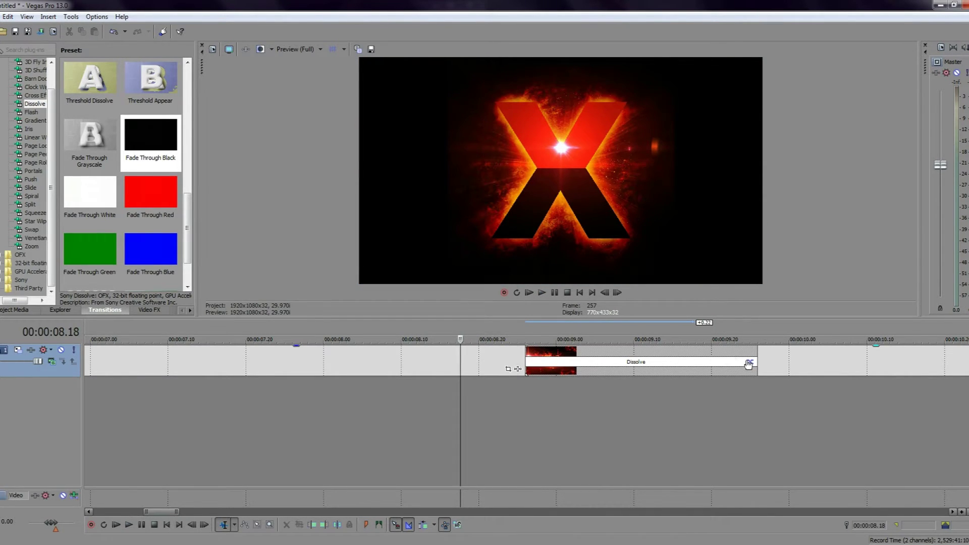
left_click(749, 363)
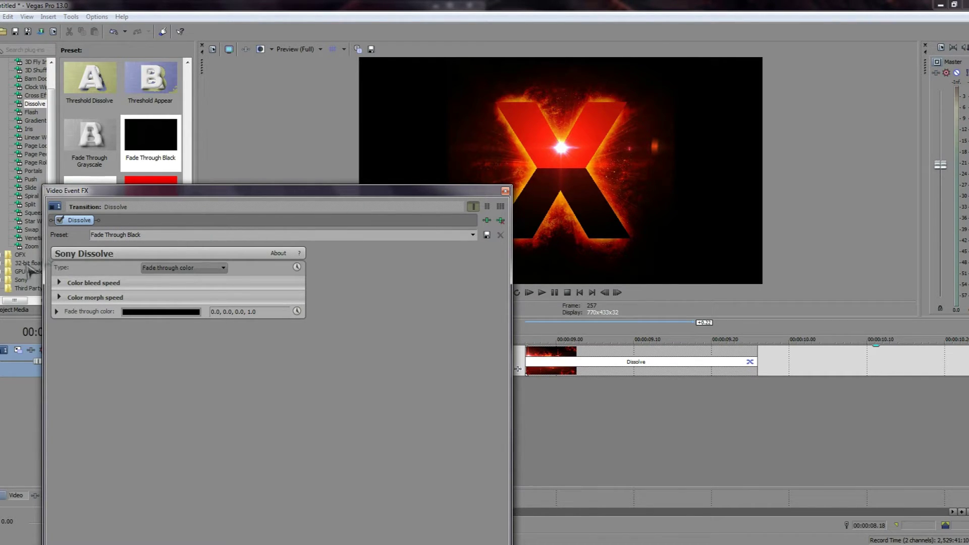
left_click(60, 298)
Expand color bleed speed, widen the Dissolve overlap to 1.00 second, and drag a 1-second X logo fade-out.
left_click(59, 283)
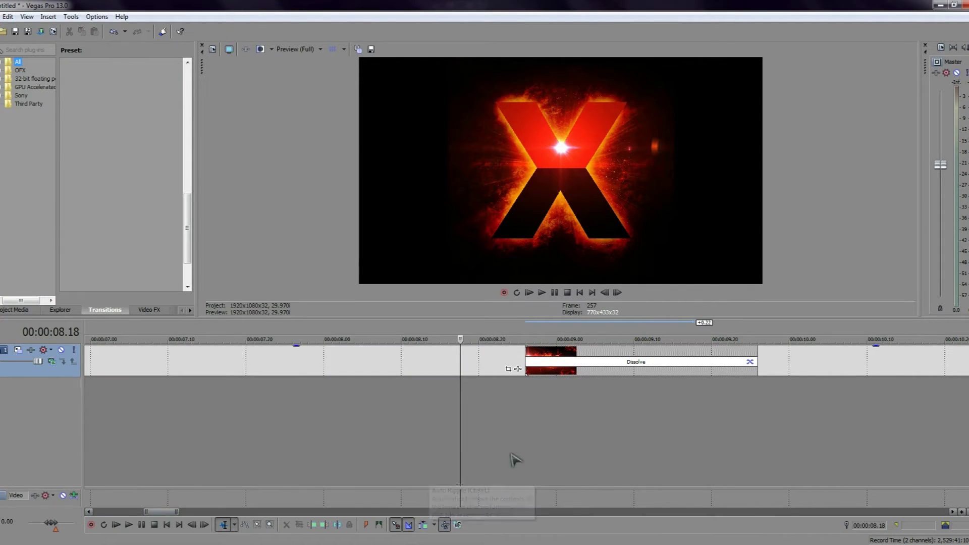
scroll(555, 439, "down", 6)
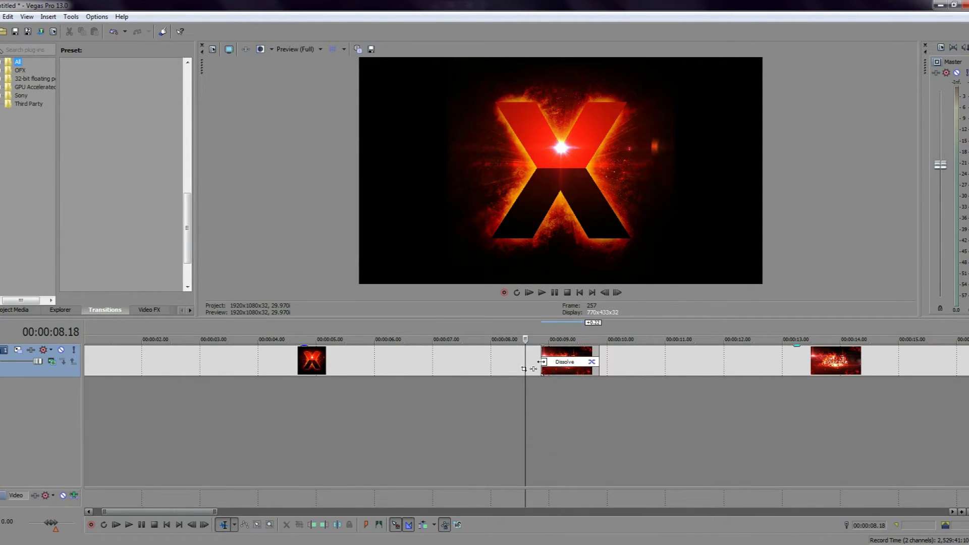
left_click_drag(623, 373, 611, 356)
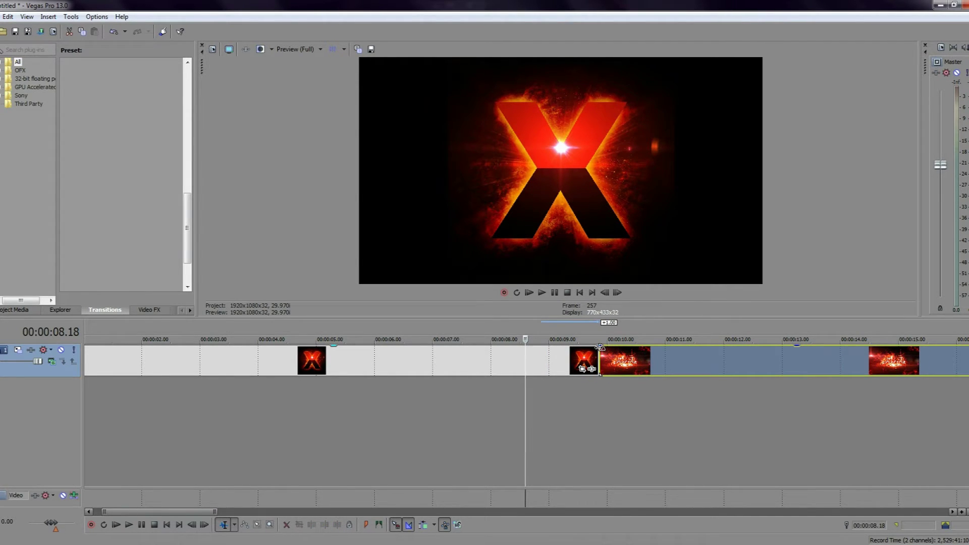
left_click_drag(599, 347, 657, 349)
left_click(651, 362)
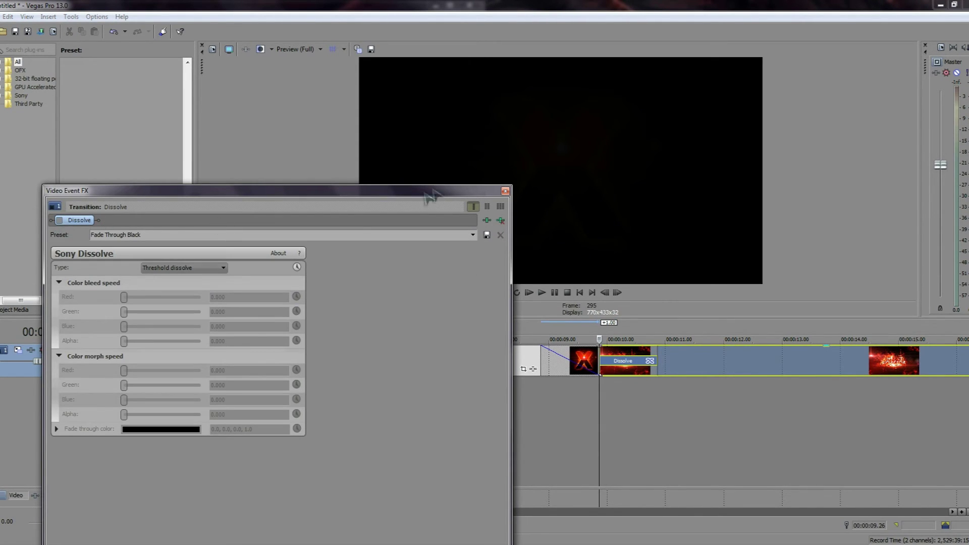
left_click(505, 191)
left_click(516, 429)
key("space")
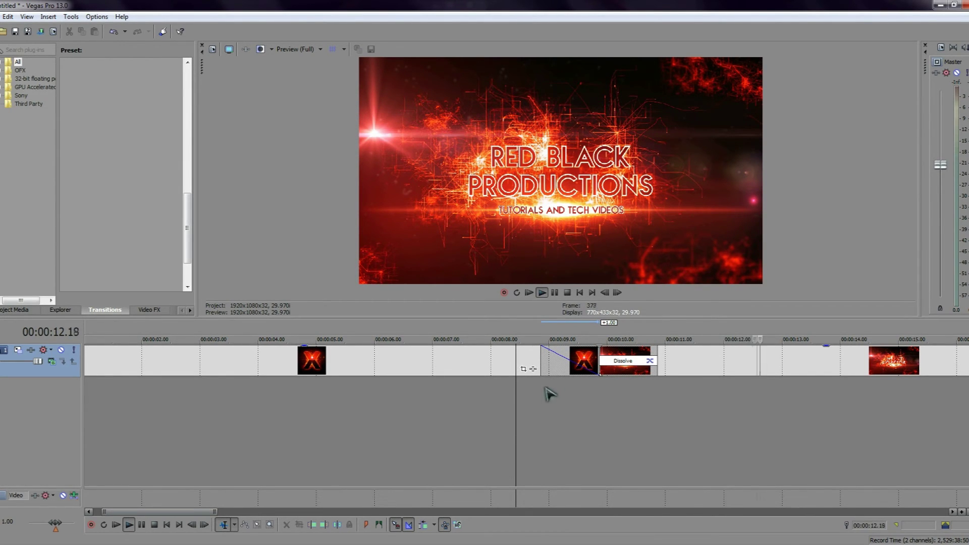
key("space")
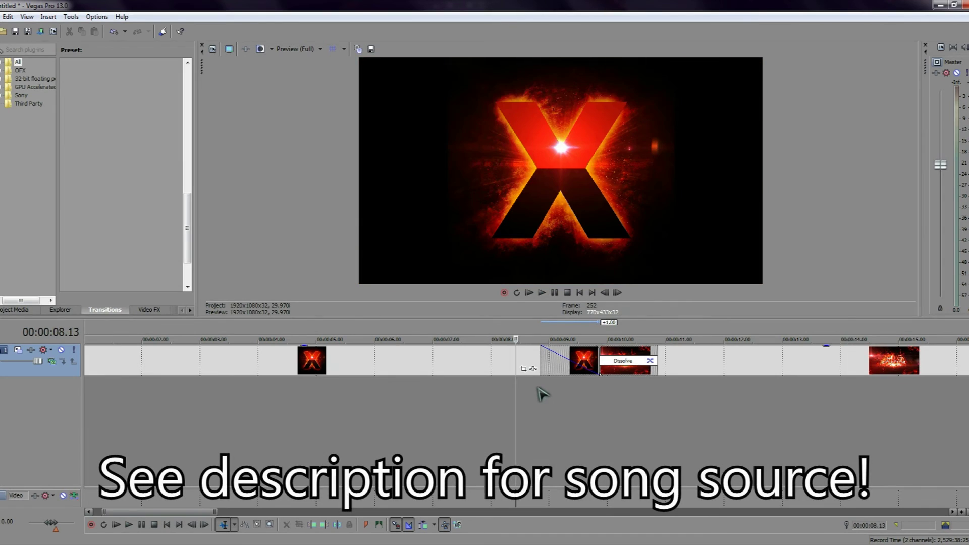
scroll(543, 394, "down", 5)
scroll(543, 394, "up", 4)
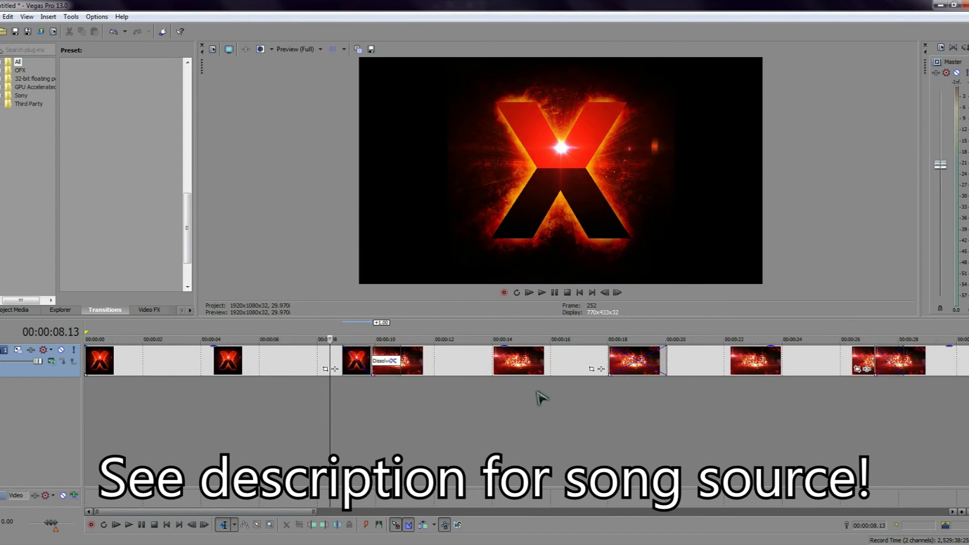